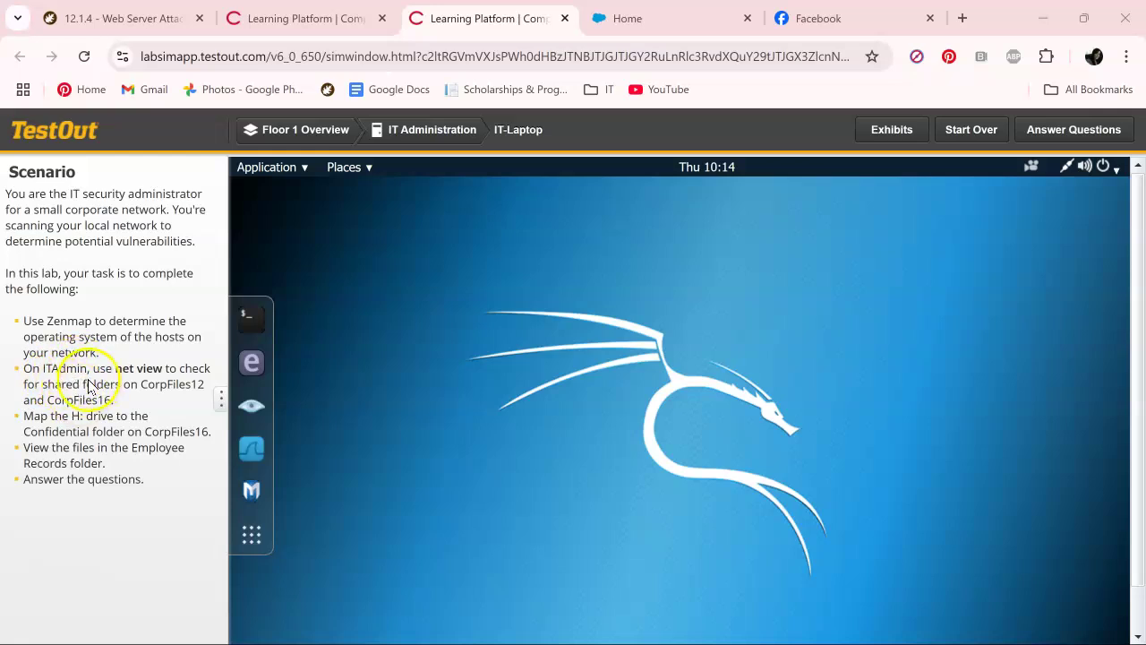
# - Read through the lab questions, then hide them to reach the desktop
pyautogui.click(1037, 141)
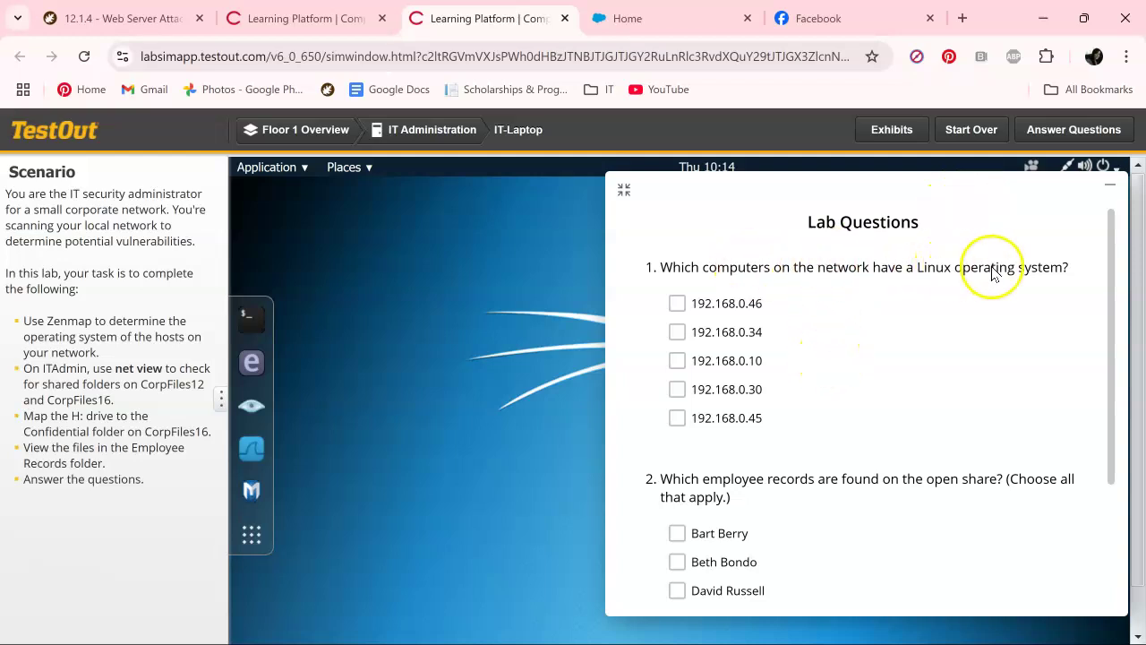
pyautogui.scroll(-1, 886, 448)
pyautogui.scroll(-1, 758, 410)
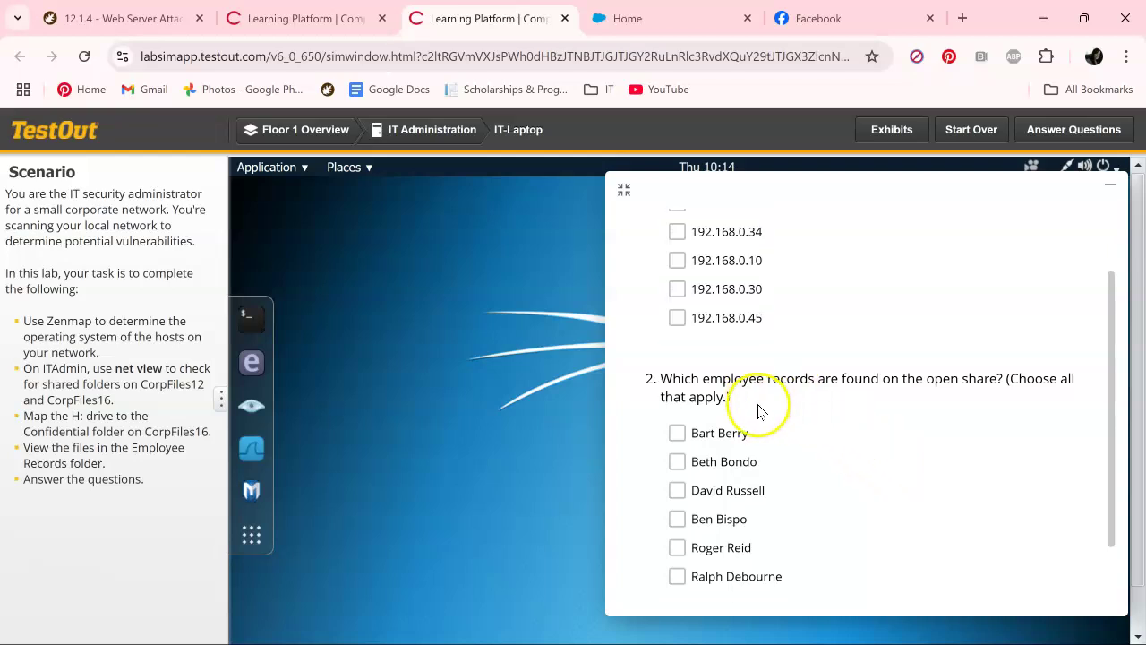
pyautogui.scroll(-1, 758, 410)
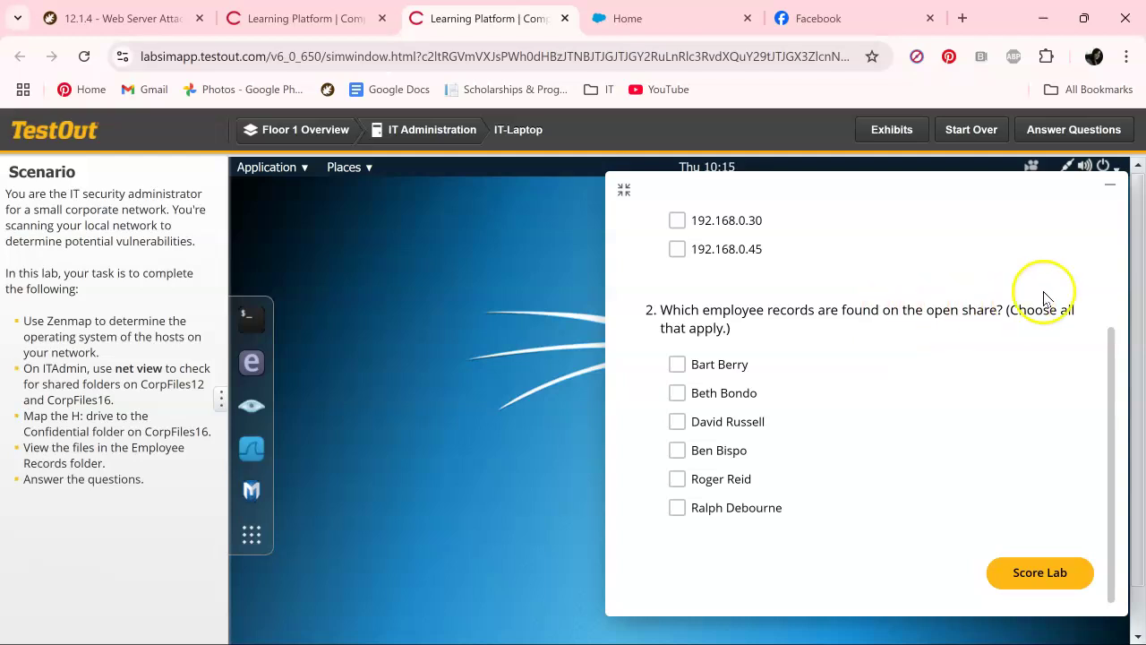
pyautogui.click(1108, 188)
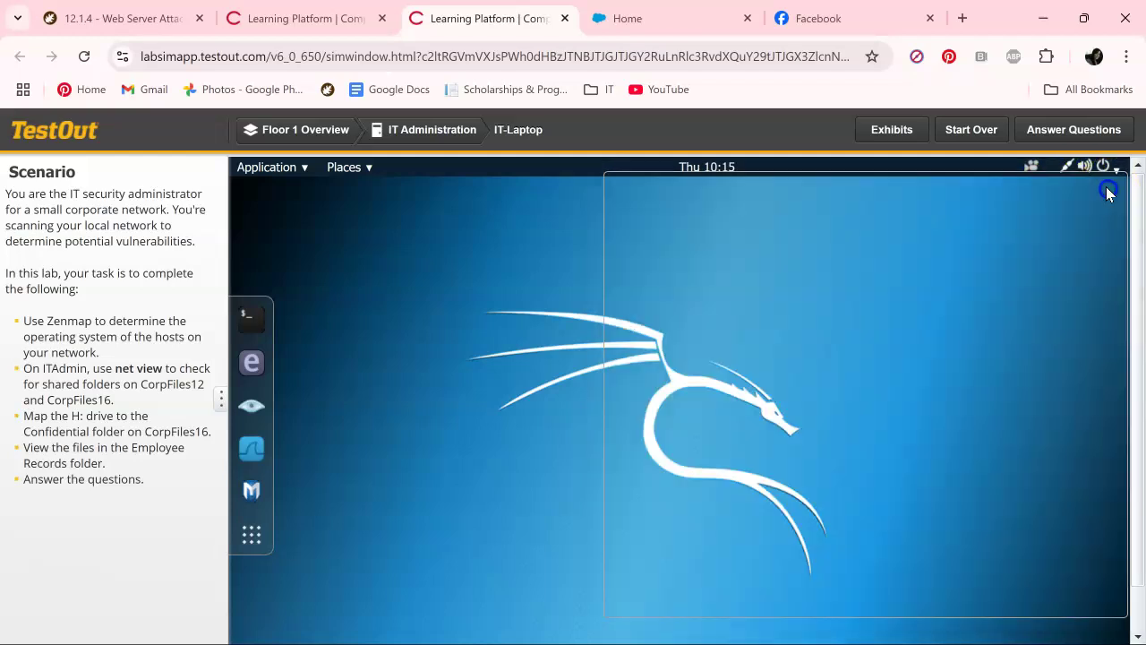
# - In Zenmap, run the OS-detection scan 'nmap -O 192.168.0.0/24'
pyautogui.click(260, 406)
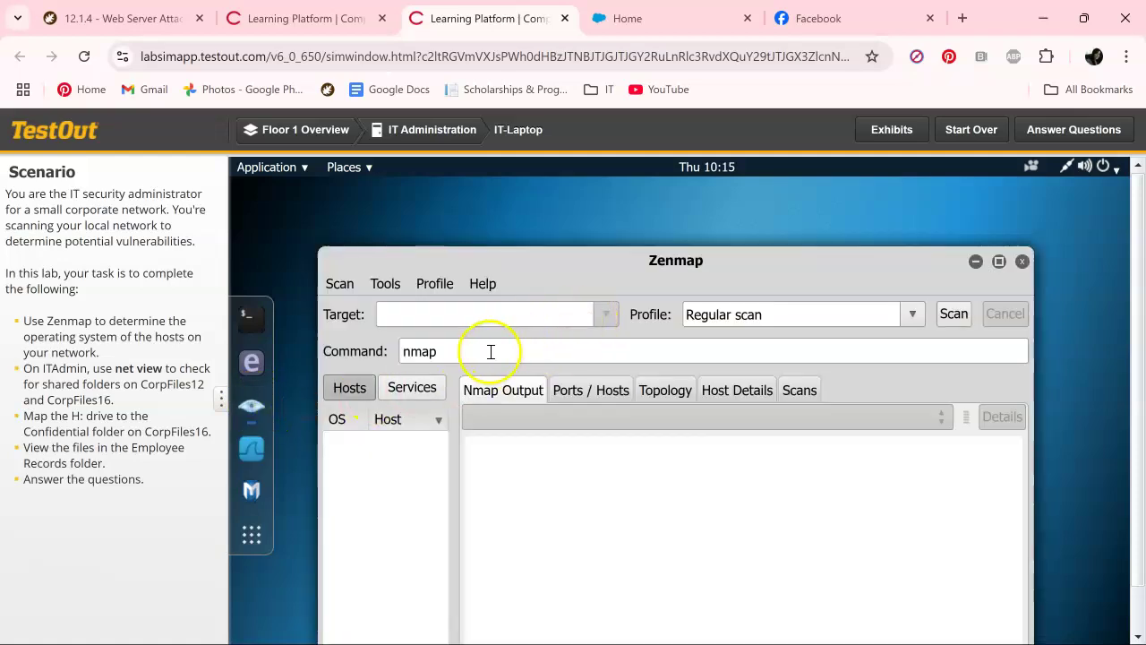
pyautogui.click(477, 350)
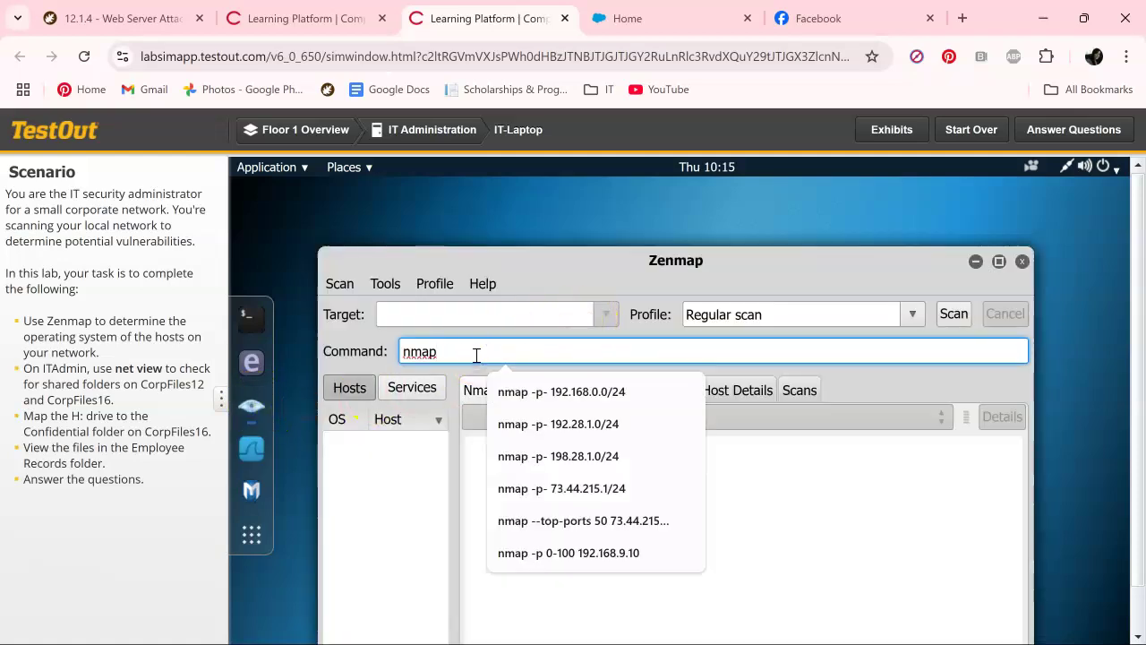
pyautogui.write(' -')
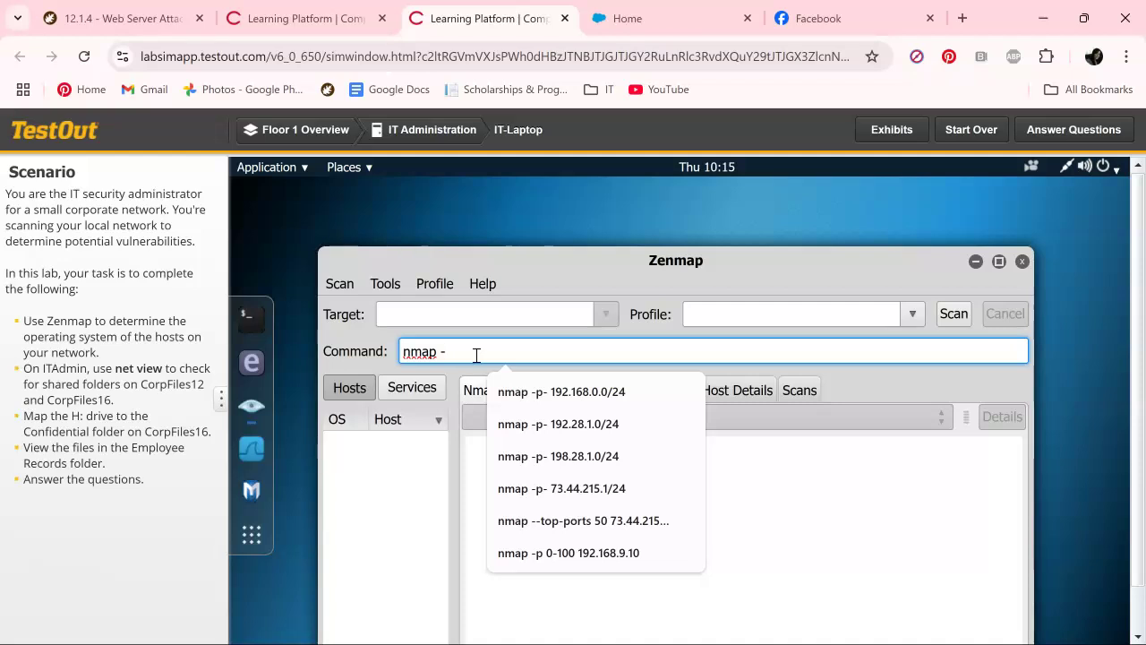
pyautogui.press('Escape')
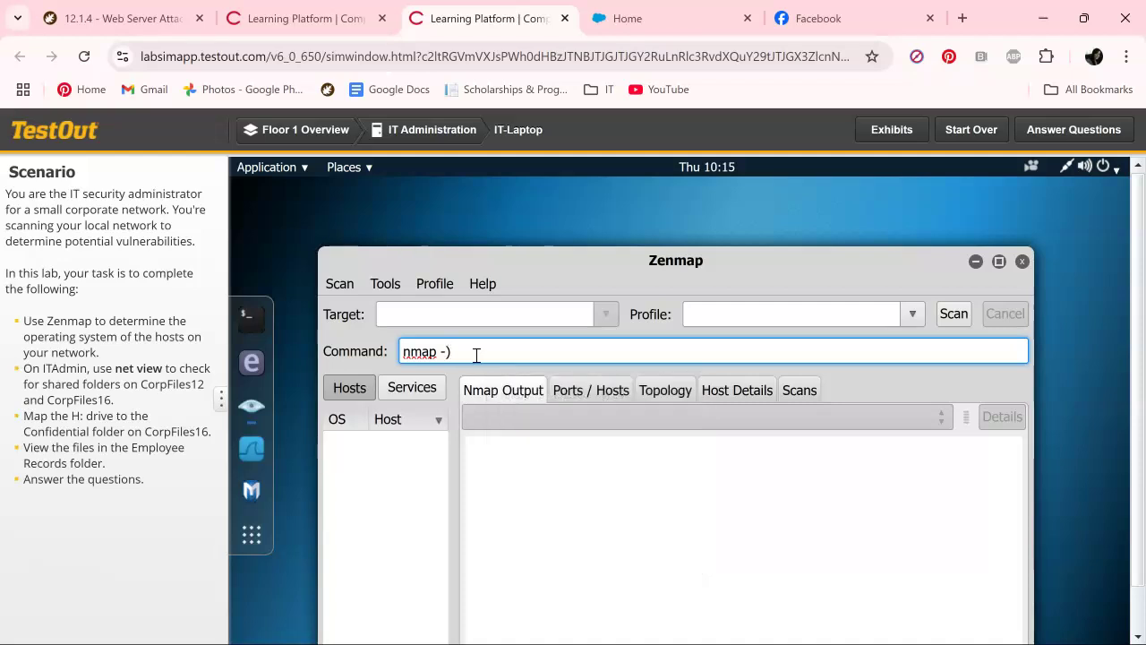
pyautogui.press('BackSpace')
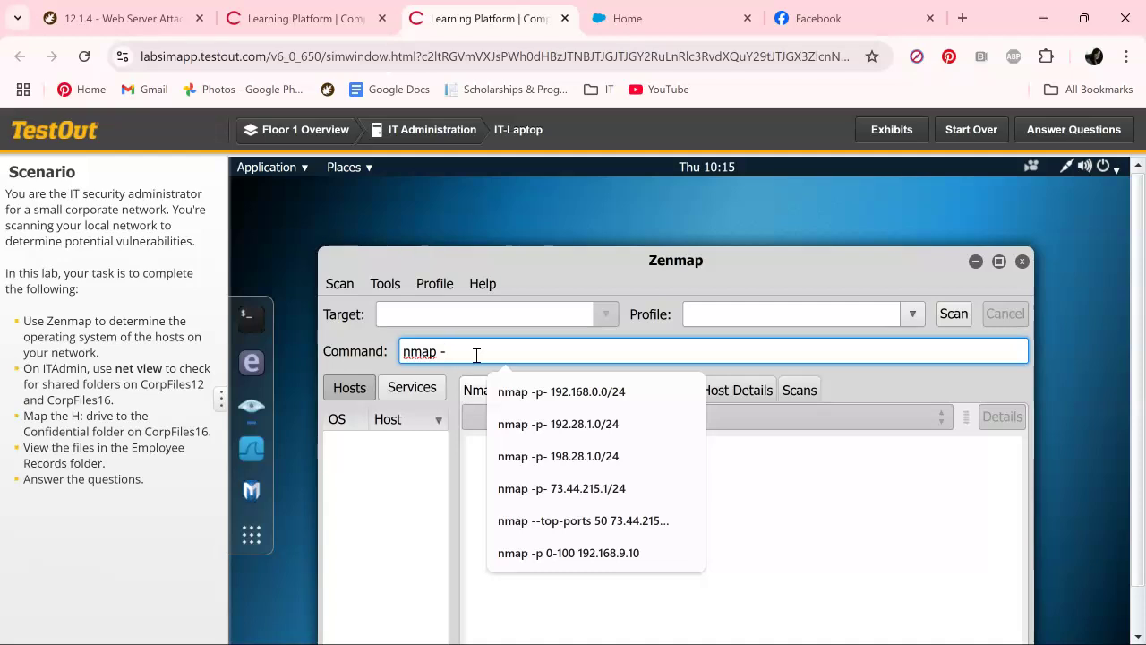
pyautogui.write('O ')
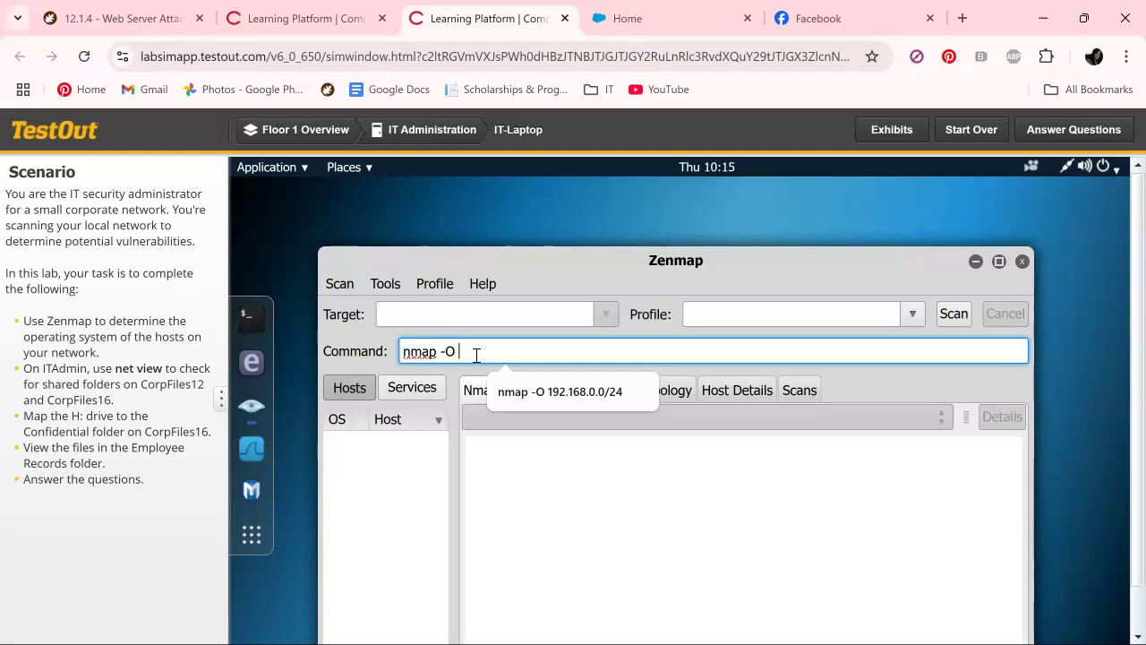
pyautogui.write('192.1')
pyautogui.write('6')
pyautogui.write('8')
pyautogui.write('.0.0')
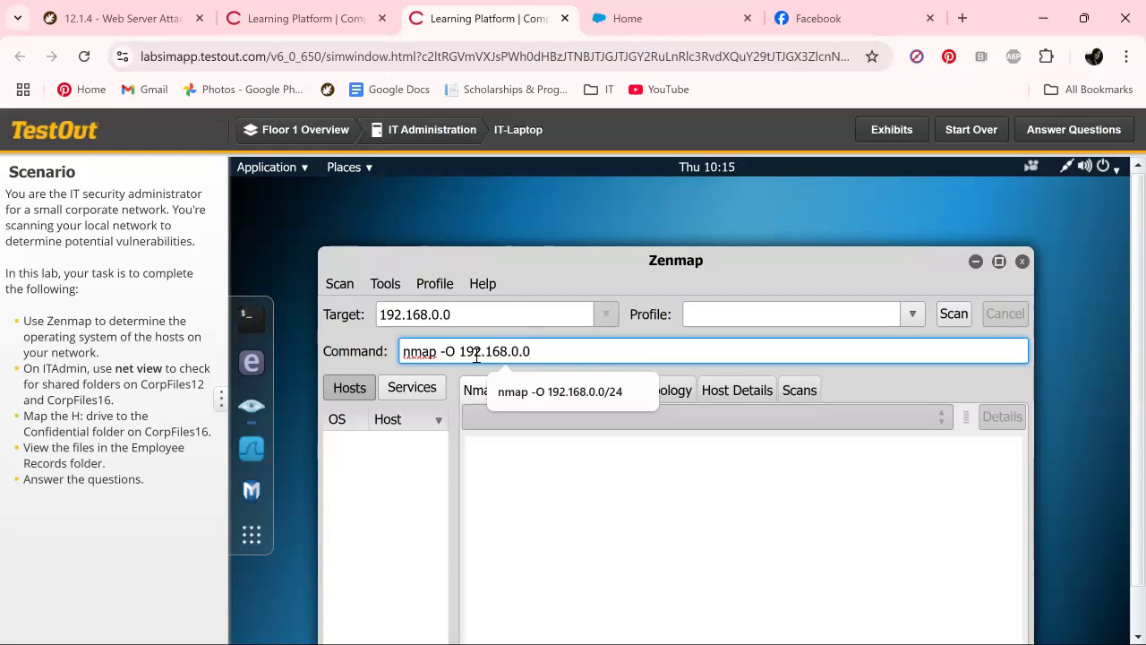
pyautogui.write('/24')
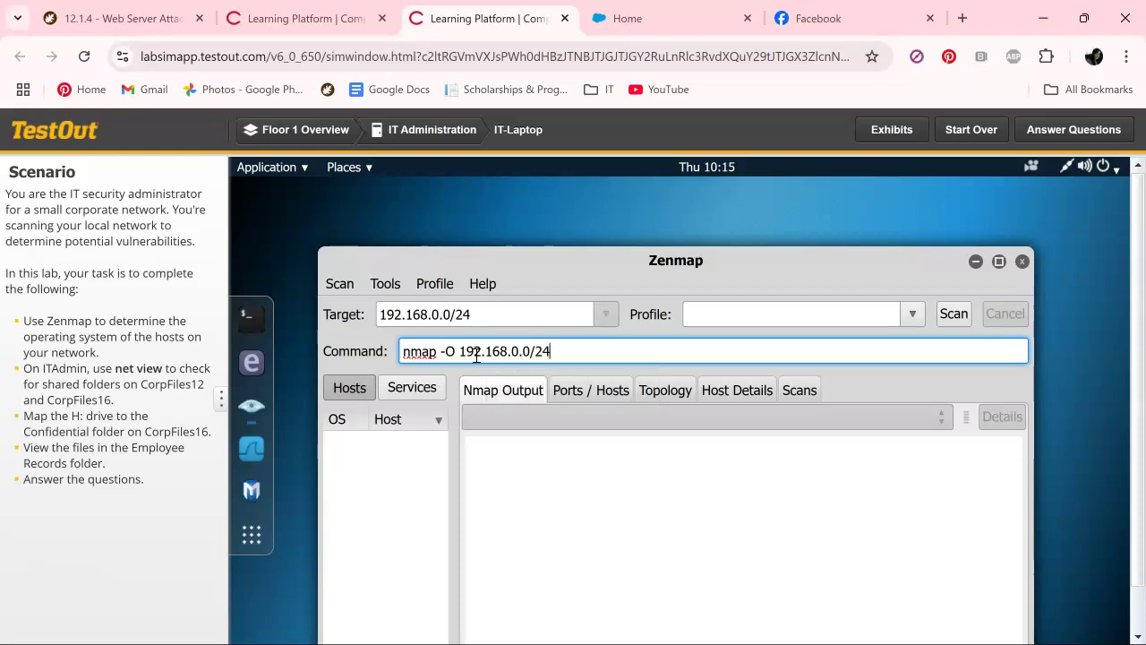
pyautogui.press('Return')
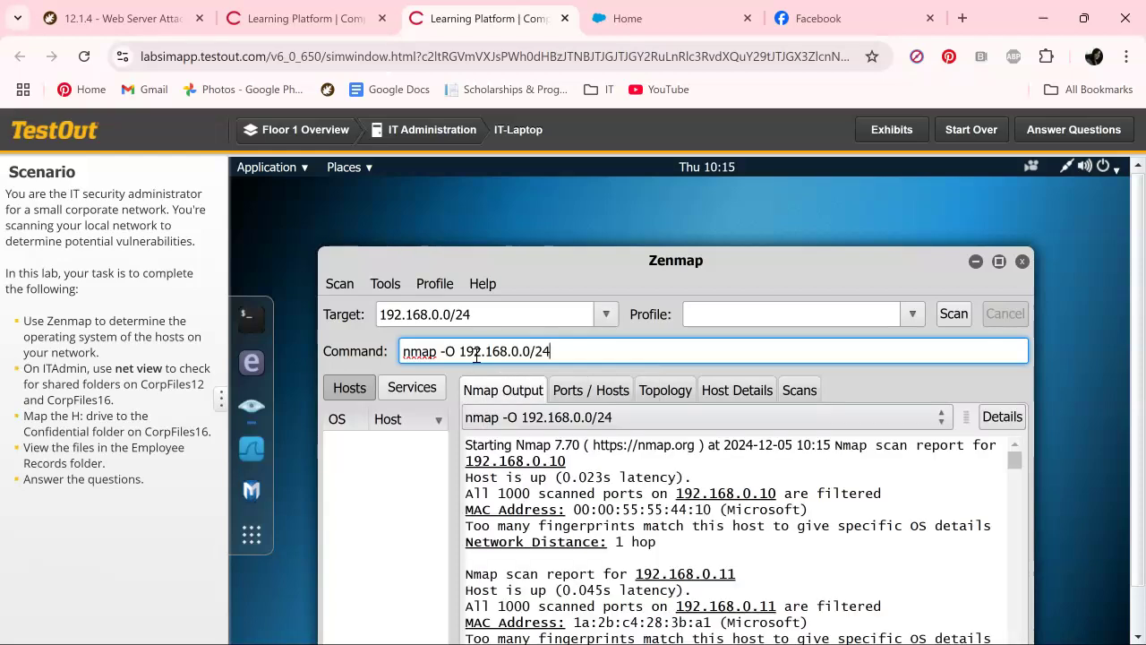
# - Scroll the Nmap output to the end, noting Linux on 192.168.0.45 and 192.168.0.46
pyautogui.scroll(-2, 721, 535)
pyautogui.scroll(-3, 703, 531)
pyautogui.scroll(-3, 703, 531)
pyautogui.scroll(-3, 708, 532)
pyautogui.scroll(-3, 711, 534)
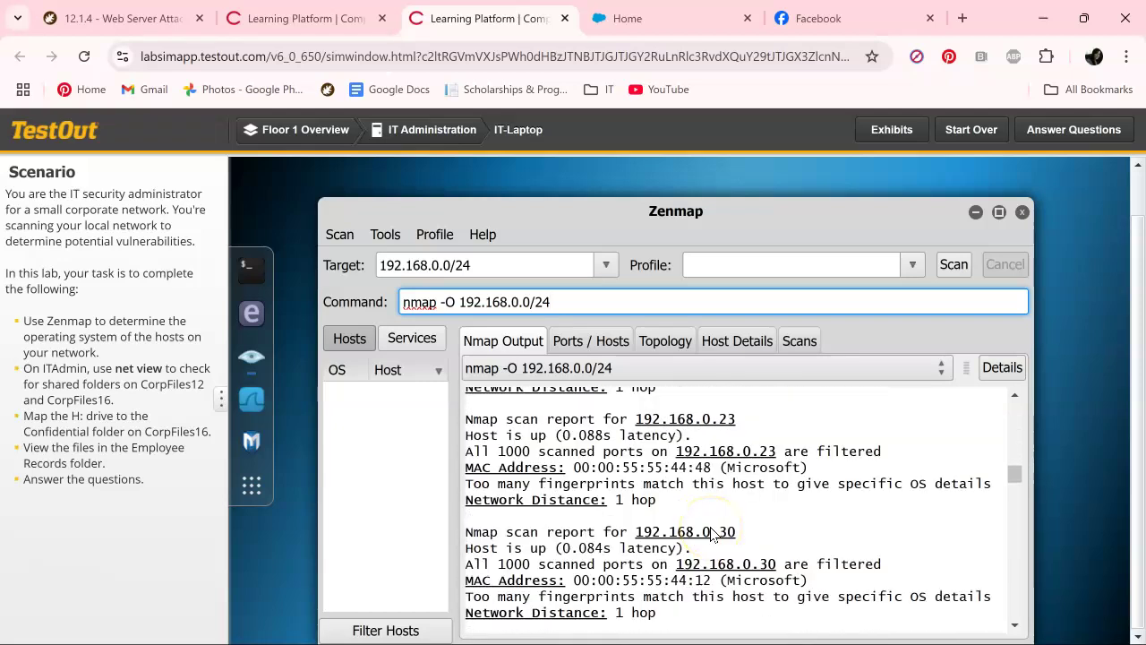
pyautogui.scroll(-2, 712, 533)
pyautogui.scroll(-2, 711, 536)
pyautogui.scroll(-1, 712, 538)
pyautogui.scroll(-1, 712, 541)
pyautogui.scroll(-2, 711, 540)
pyautogui.scroll(-2, 713, 542)
pyautogui.scroll(-2, 713, 543)
pyautogui.scroll(-2, 715, 544)
pyautogui.scroll(-2, 715, 546)
pyautogui.scroll(-2, 716, 547)
pyautogui.scroll(-6, 716, 546)
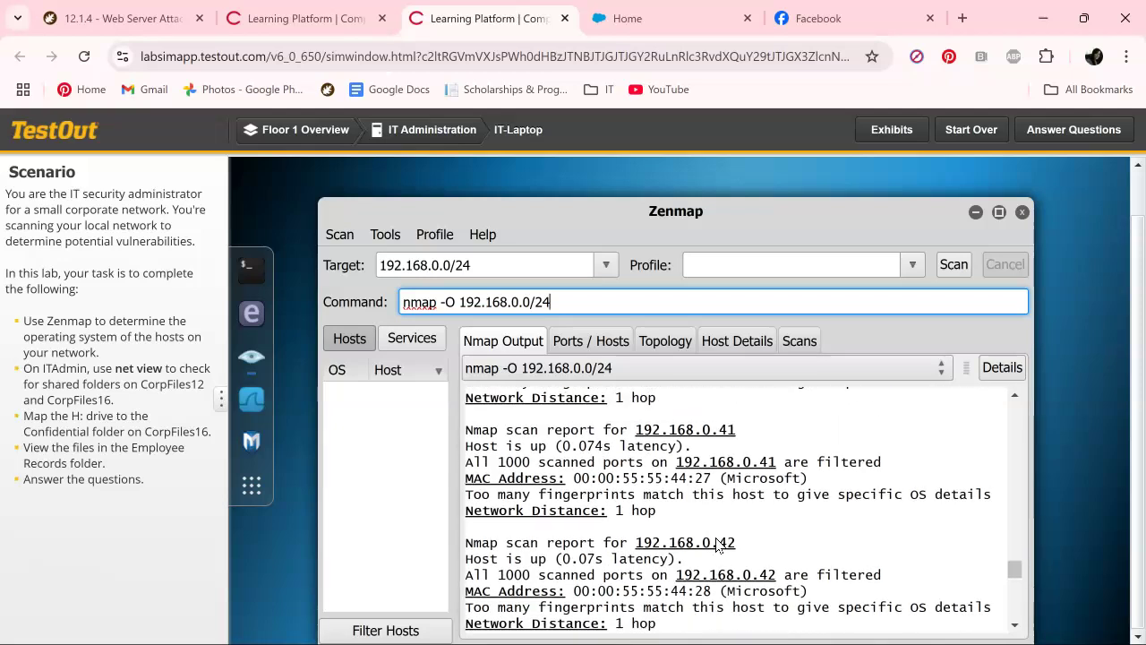
pyautogui.scroll(-5, 716, 546)
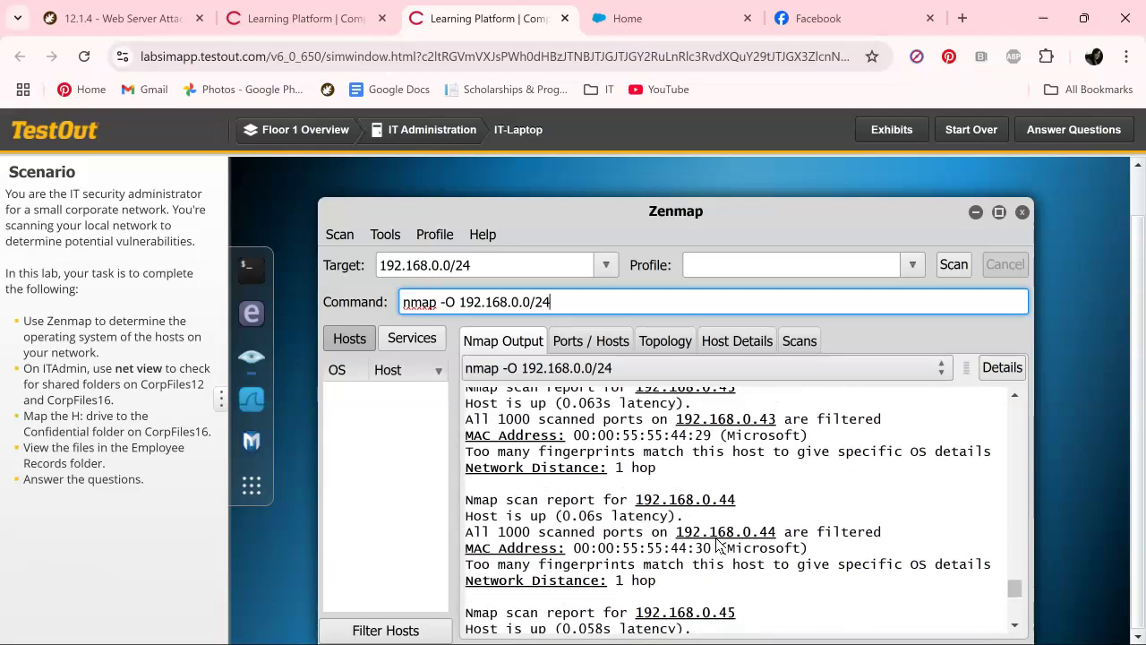
pyautogui.scroll(-3, 716, 544)
pyautogui.scroll(-3, 716, 545)
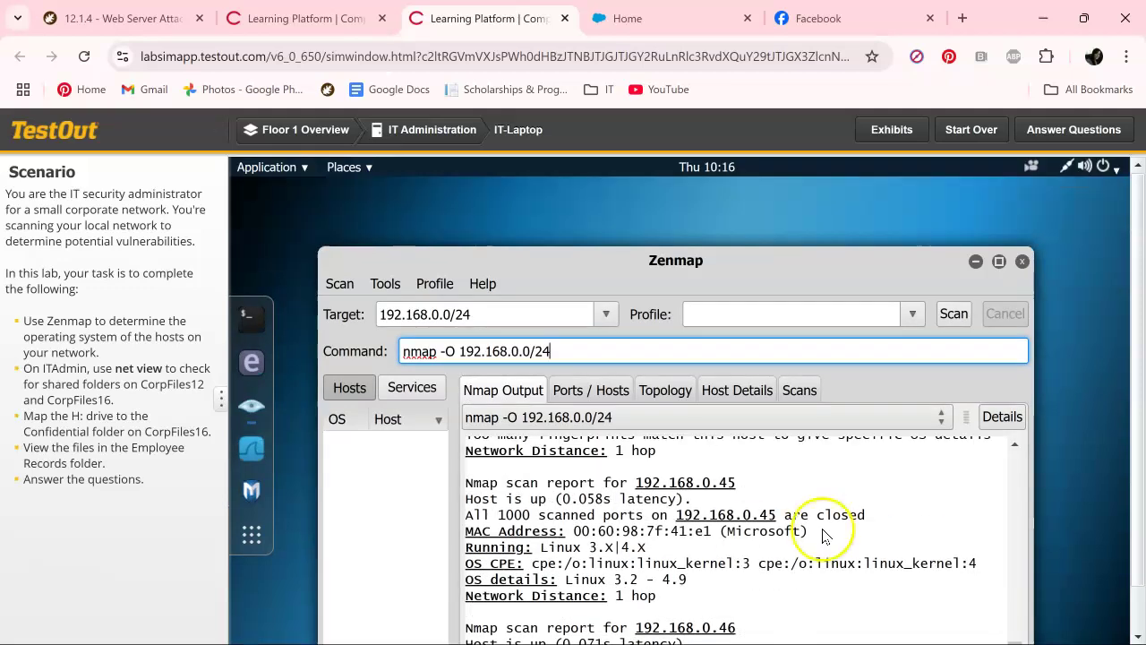
pyautogui.scroll(-1, 819, 537)
pyautogui.scroll(-1, 815, 539)
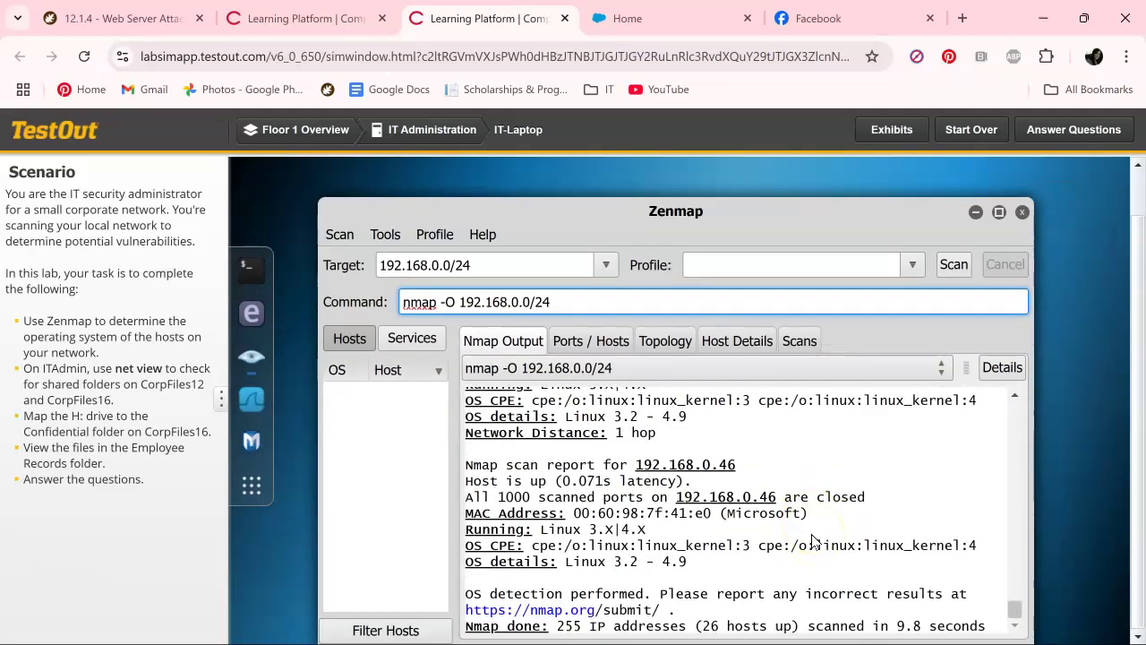
# - Mark 192.168.0.45 and 192.168.0.46 as Linux in question one, then return to IT Administration
pyautogui.click(1079, 129)
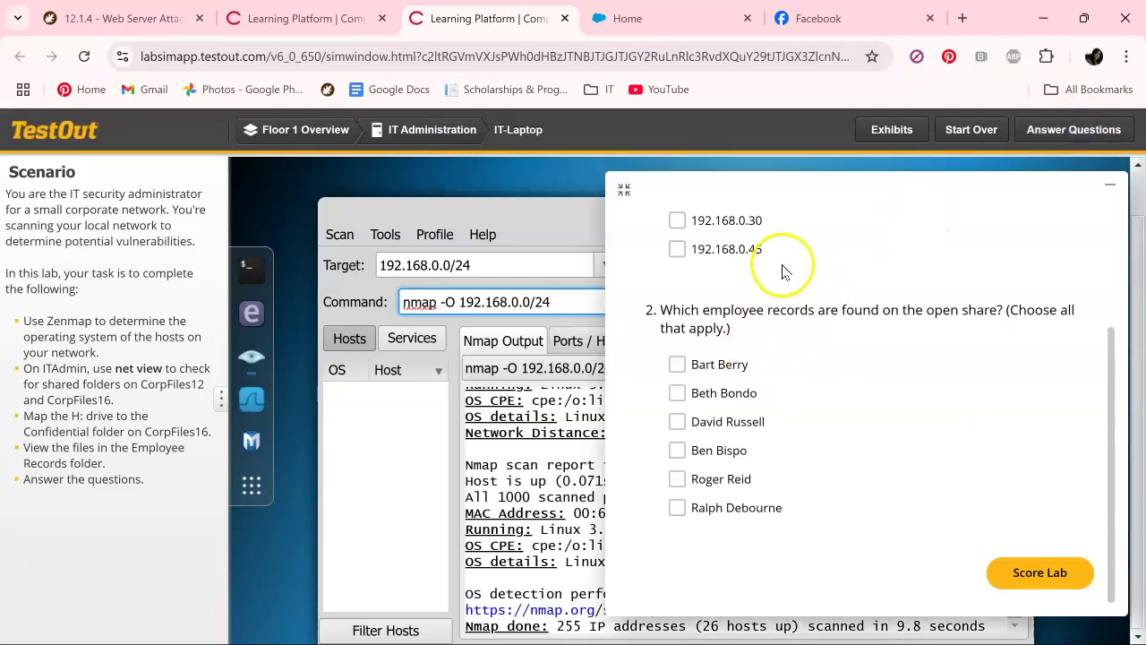
pyautogui.scroll(2, 779, 286)
pyautogui.click(677, 418)
pyautogui.click(707, 306)
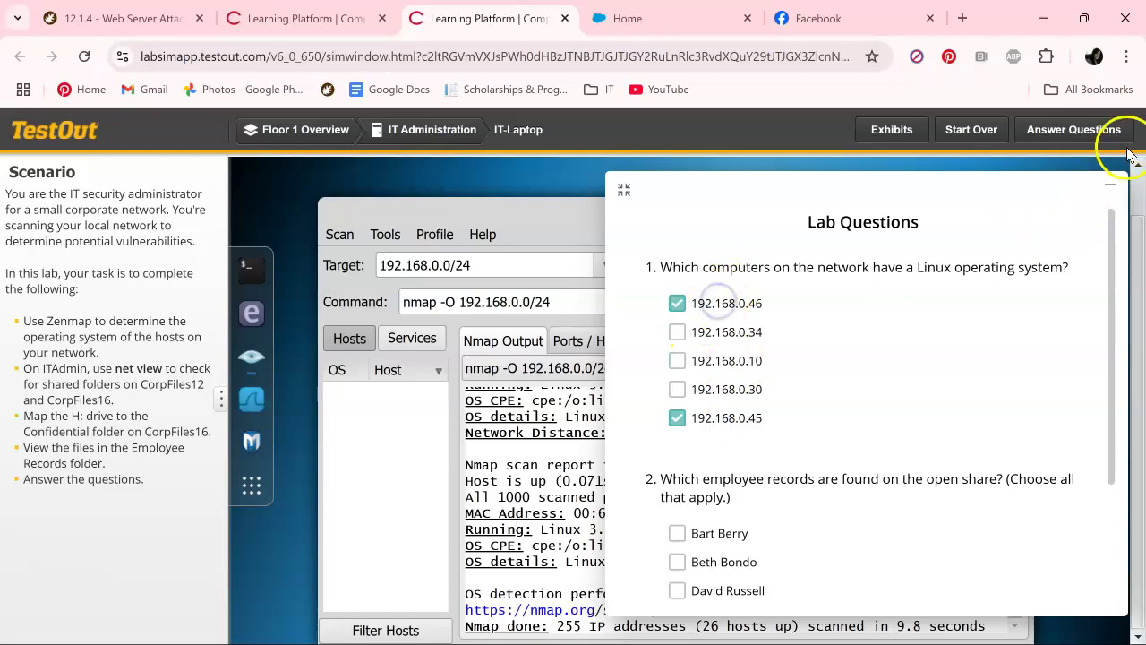
pyautogui.click(1115, 188)
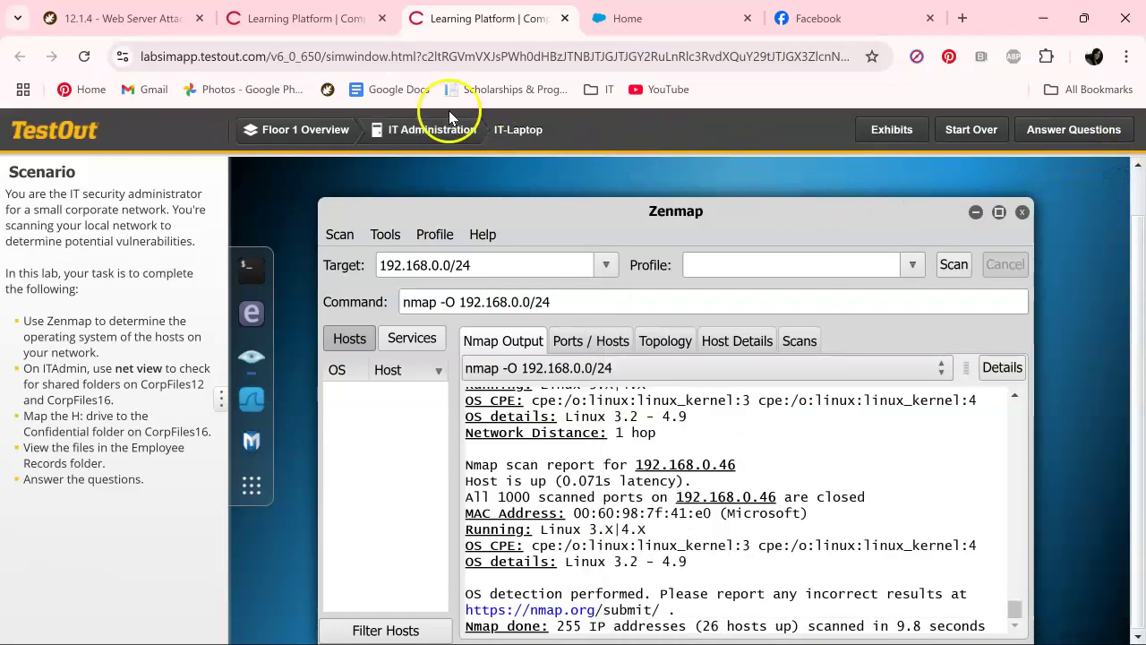
pyautogui.click(439, 132)
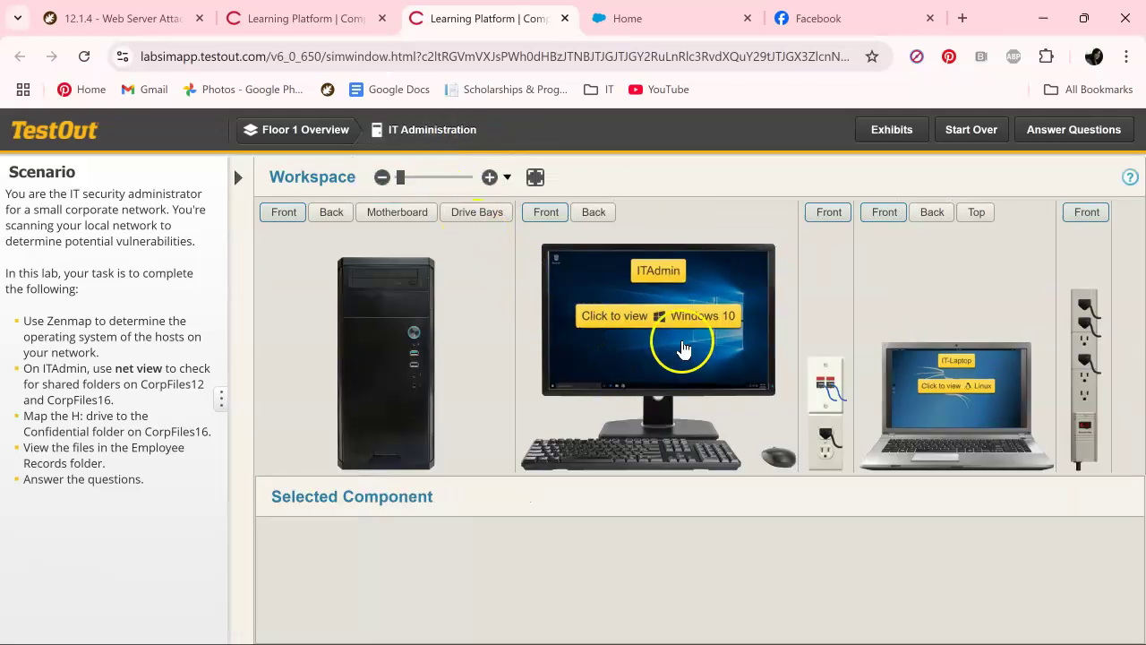
# - On the ITAdmin computer, launch Windows PowerShell (Admin) from the Start button's right-click menu
pyautogui.click(680, 342)
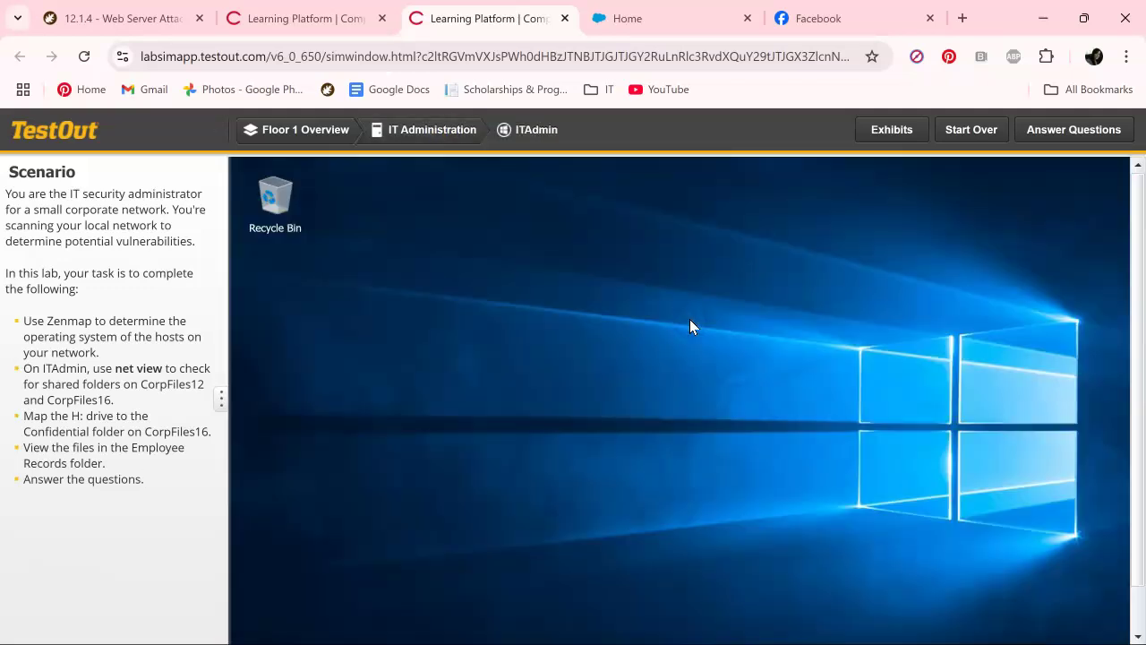
pyautogui.scroll(-1, 547, 461)
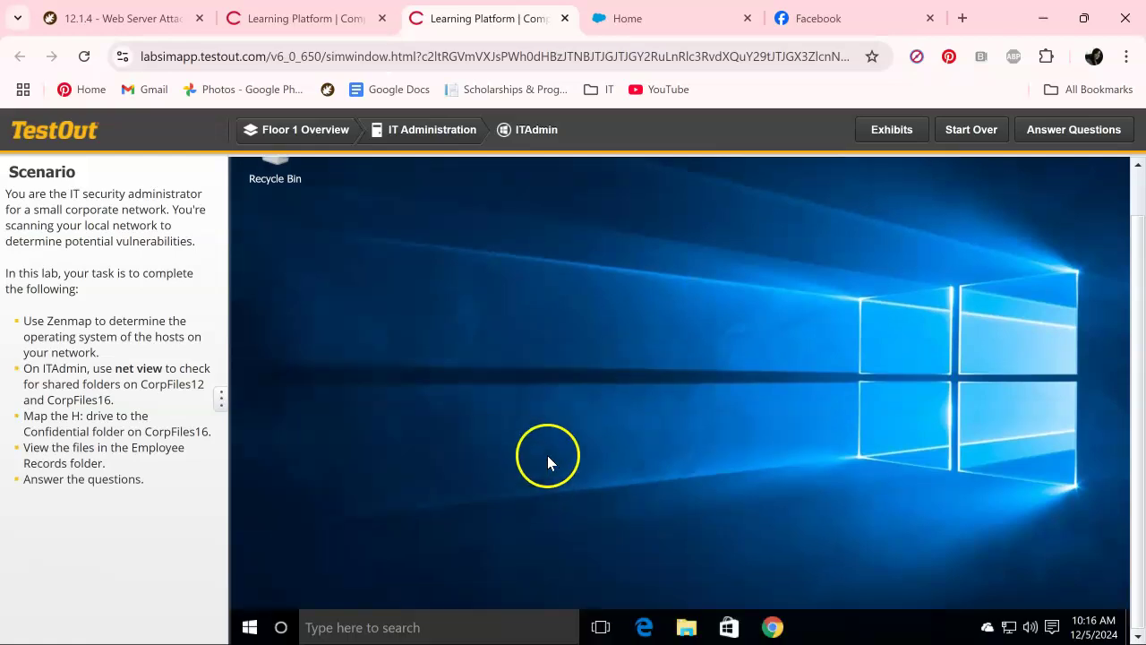
pyautogui.click(254, 629)
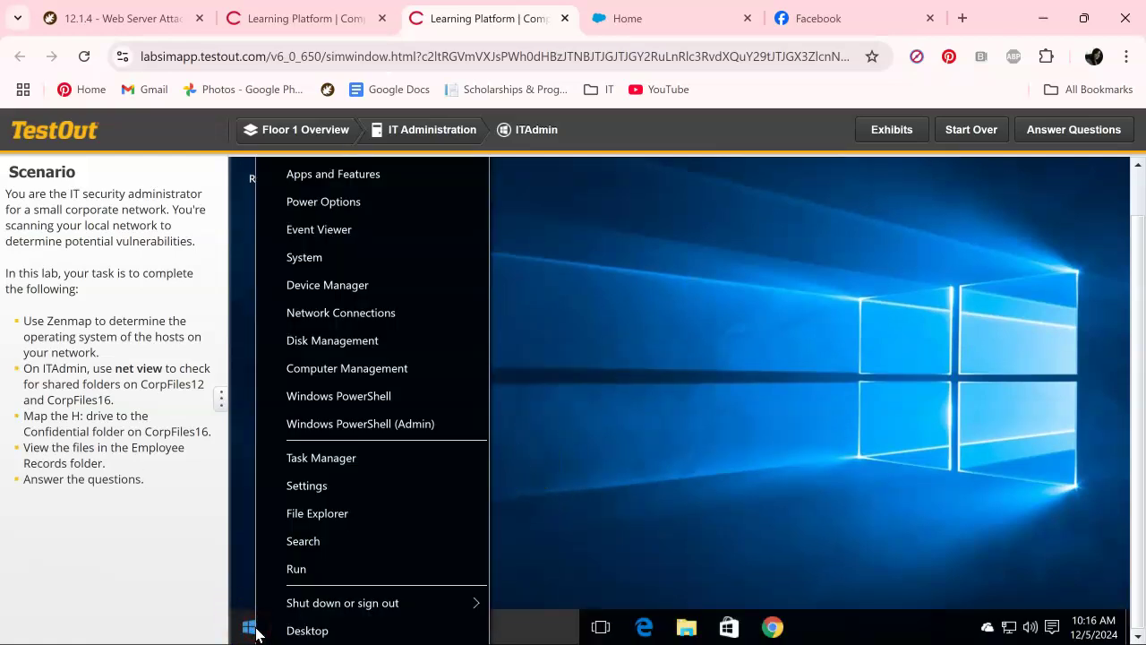
pyautogui.click(368, 423)
pyautogui.write('net view')
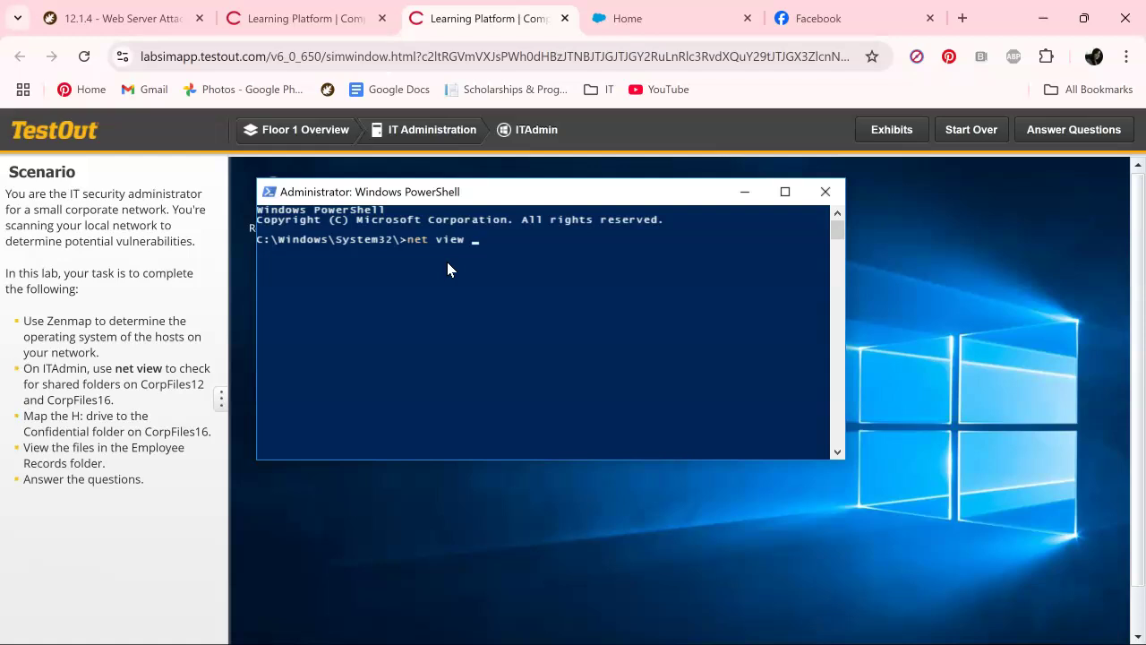
# - Run 'net view corpfiles12' and 'net view corpfiles16' to list their shares
pyautogui.write('corpfiles12')
pyautogui.press('Return')
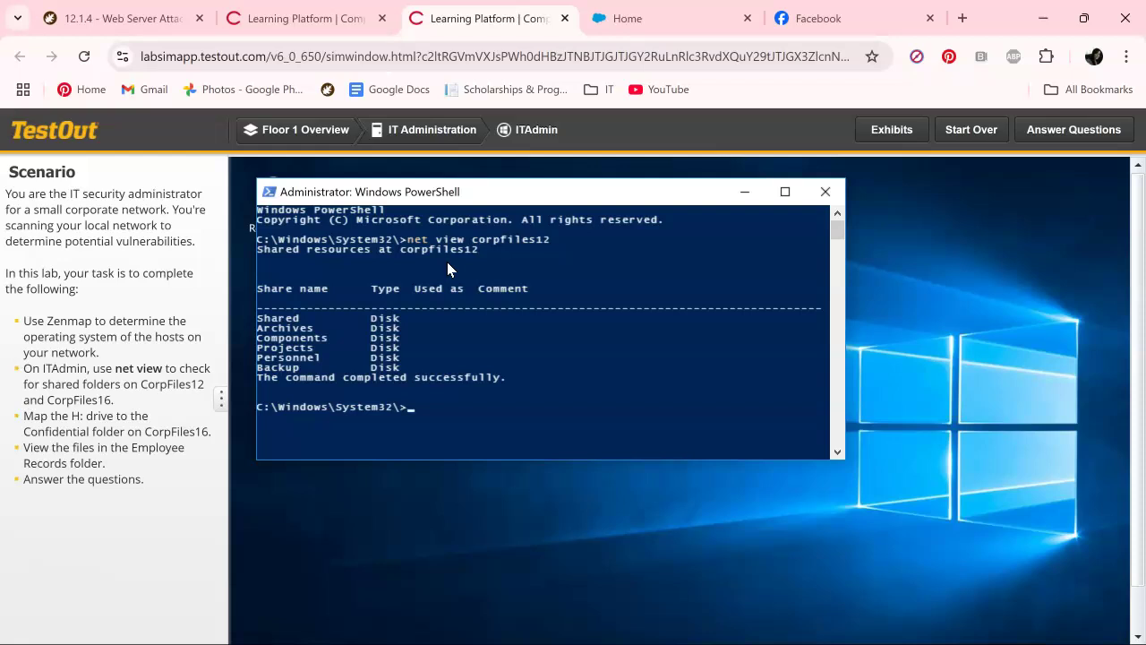
pyautogui.write('net')
pyautogui.write(' u')
pyautogui.press('BackSpace')
pyautogui.press('BackSpace')
pyautogui.write('view')
pyautogui.write(' corpfiles')
pyautogui.write('16')
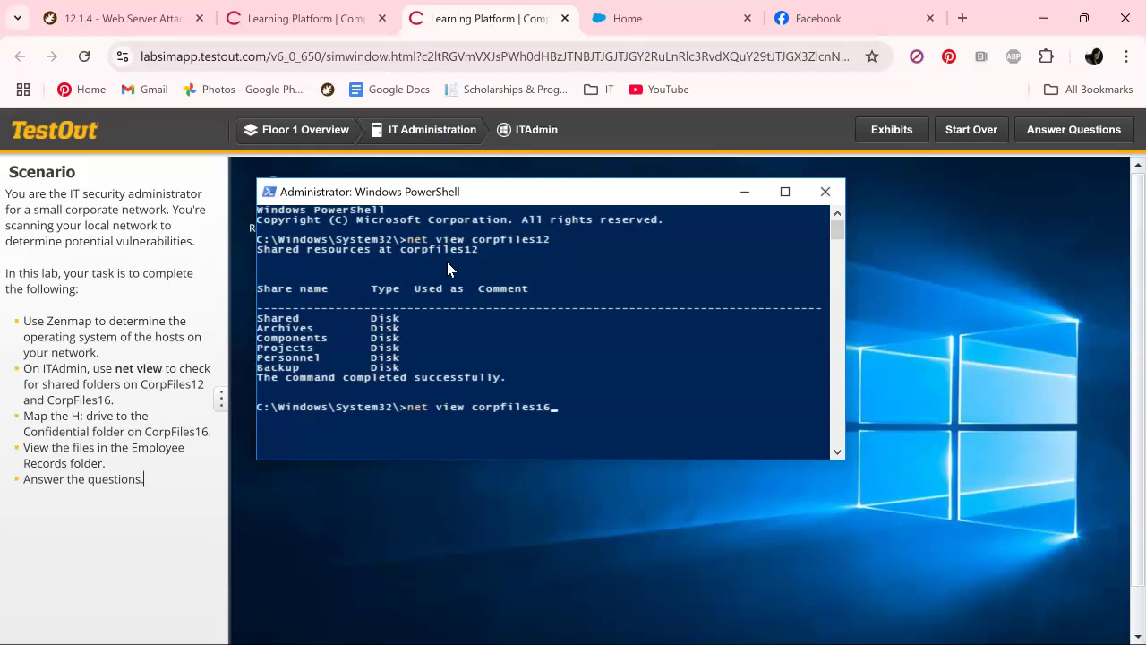
pyautogui.press('Return')
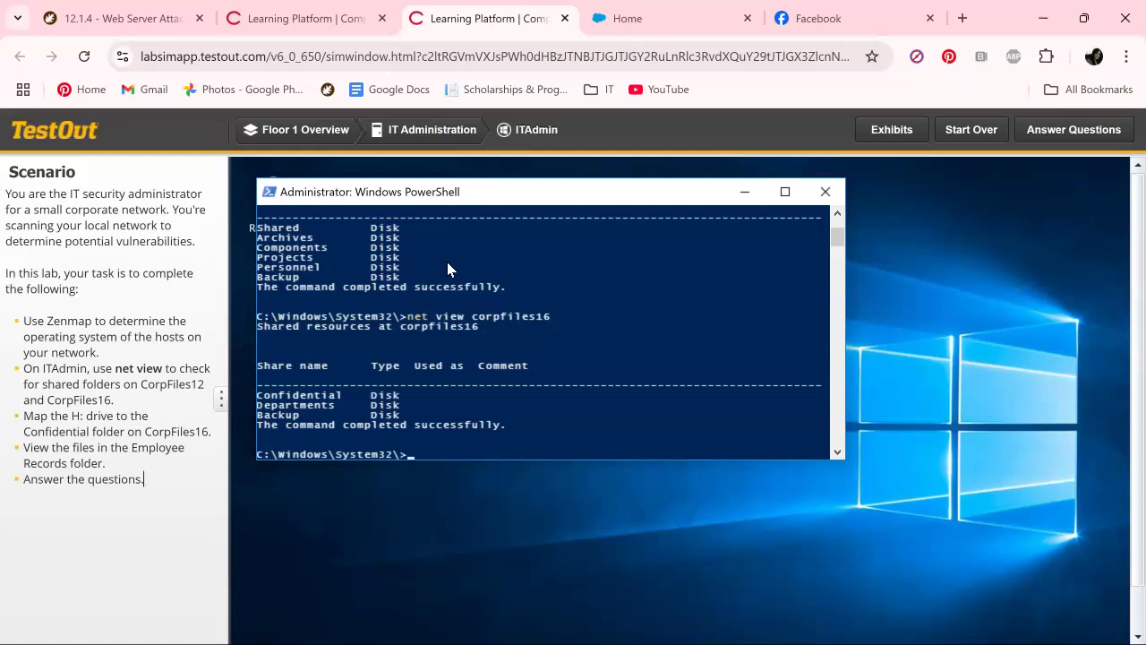
# - Map H: to \\corpfiles16\confidential with net use and switch the prompt to H:
pyautogui.write('net use')
pyautogui.write(' h')
pyautogui.write(':')
pyautogui.write(' \\\\')
pyautogui.write('corpfiles16')
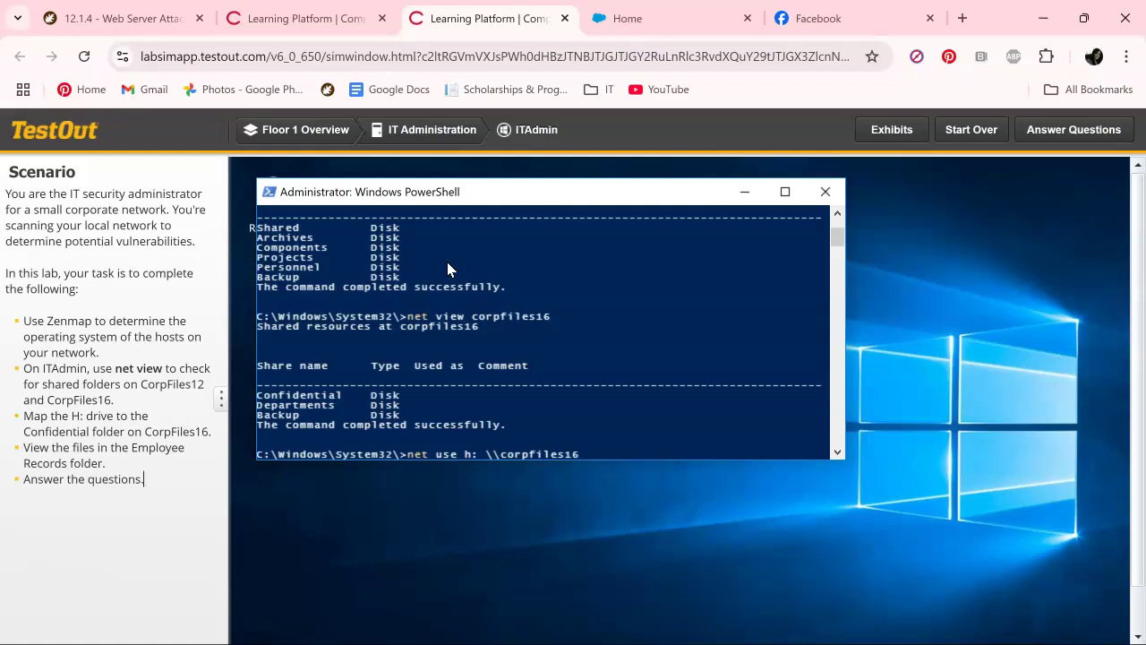
pyautogui.write('\\confidential')
pyautogui.press('Return')
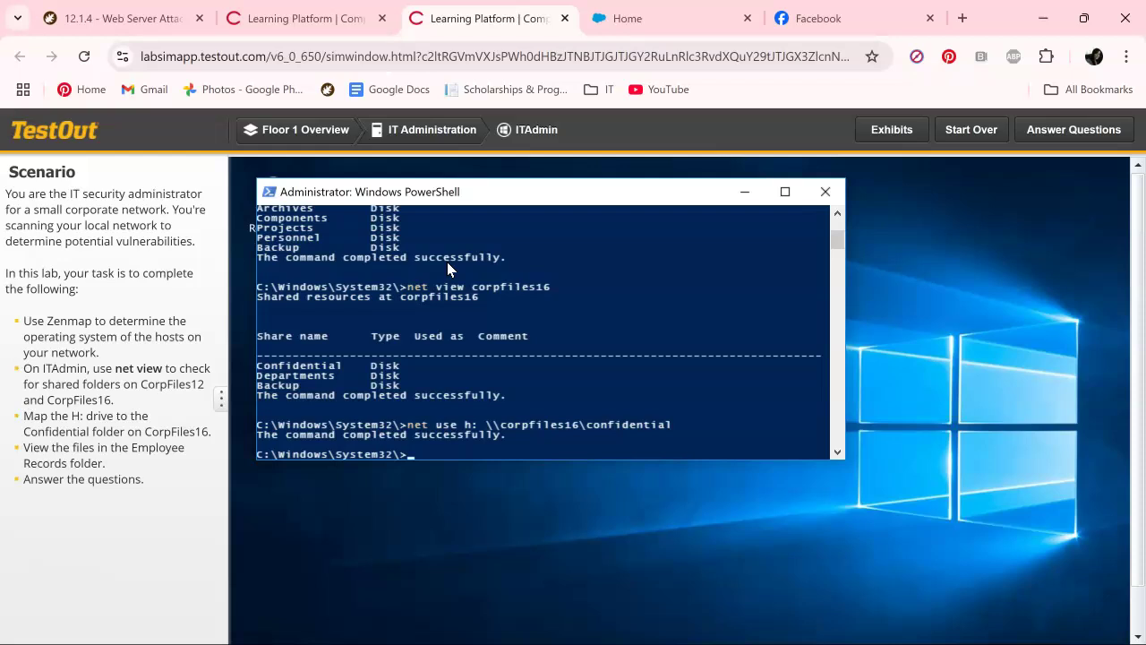
pyautogui.write('h:')
pyautogui.press('Return')
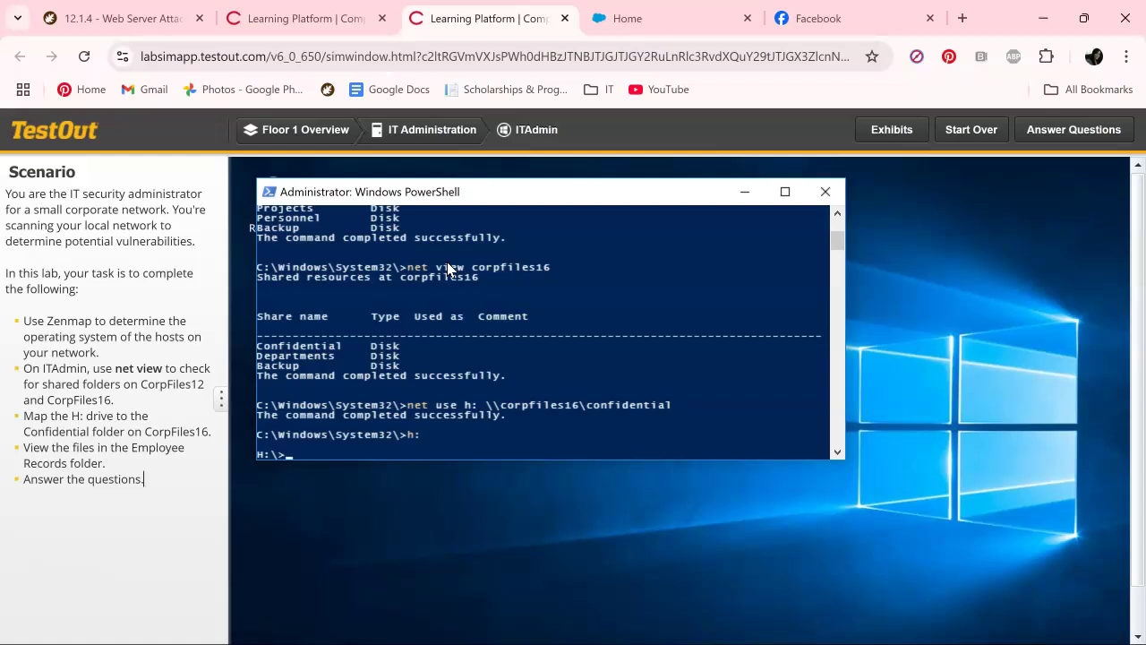
# - Run dir, cd into 'employee records', and dir again to list its three .doc files
pyautogui.write('dir')
pyautogui.press('Return')
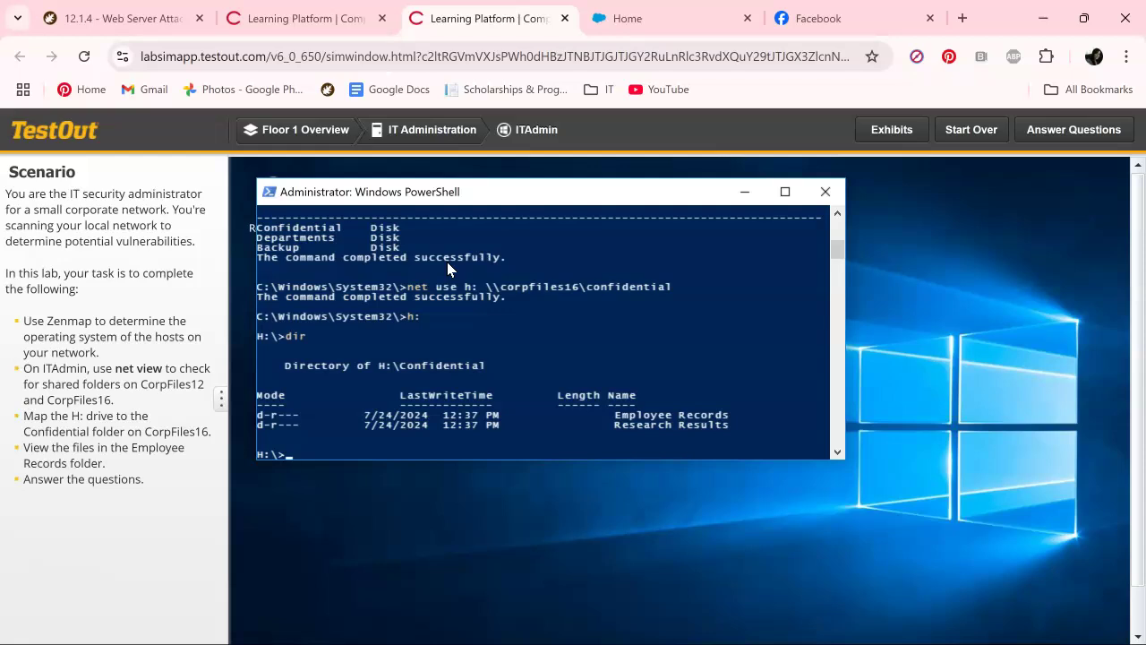
pyautogui.write('cd')
pyautogui.write(' e')
pyautogui.write('mpl')
pyautogui.write('oyee ')
pyautogui.write('records')
pyautogui.press('Return')
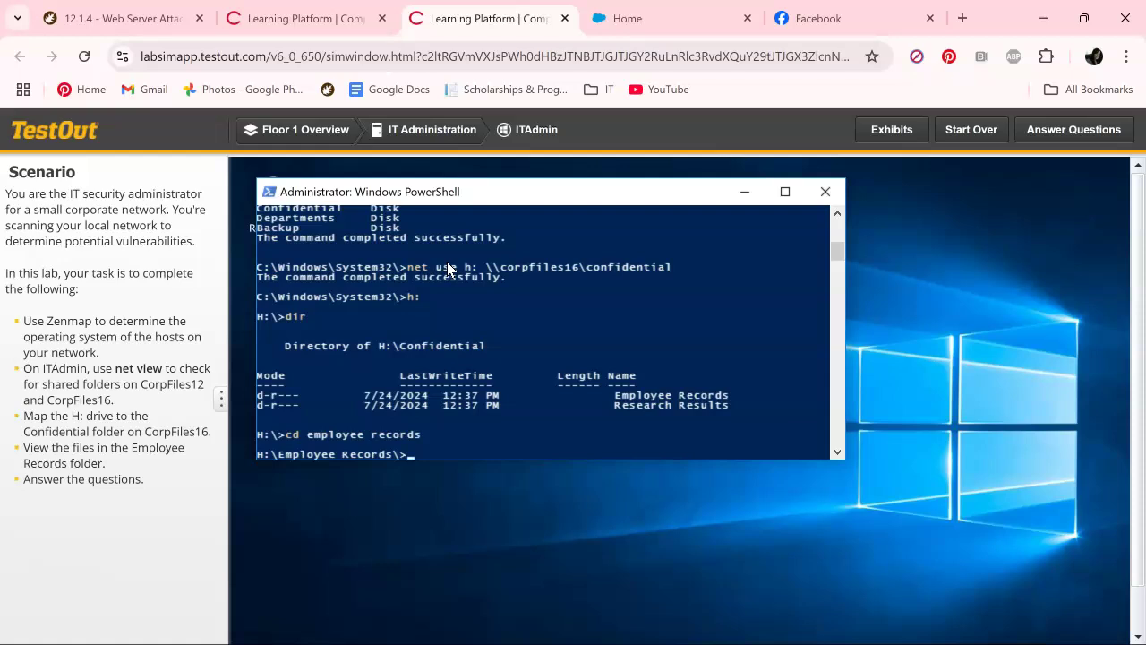
pyautogui.write('dir')
pyautogui.press('Return')
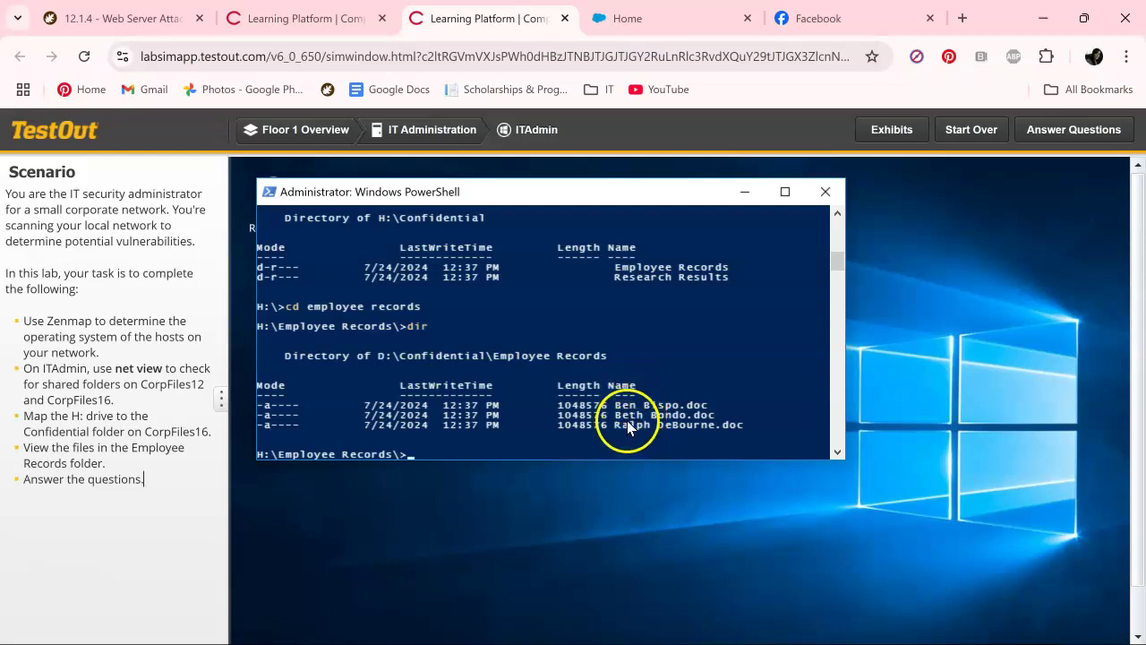
# - In question two, check the three employees whose records appear on the Confidential share
pyautogui.click(1068, 133)
pyautogui.scroll(-2, 882, 422)
pyautogui.click(716, 395)
pyautogui.click(721, 453)
pyautogui.click(738, 508)
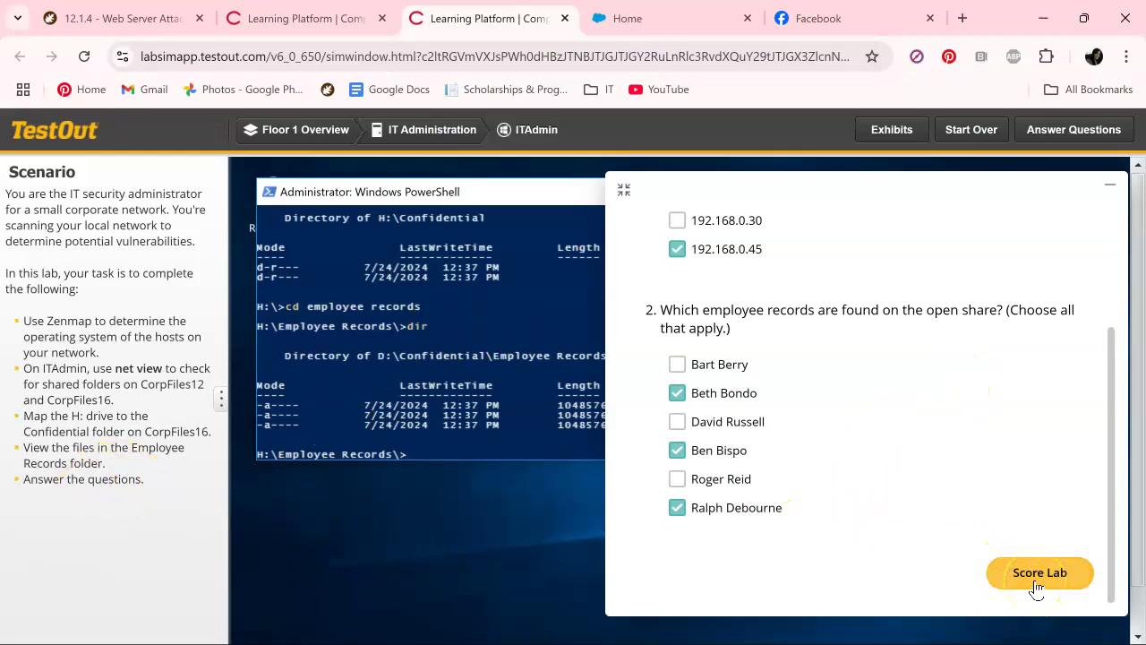
# - Score the lab, review the 6/6 (100%) passing report, and close it with Done
pyautogui.click(1036, 586)
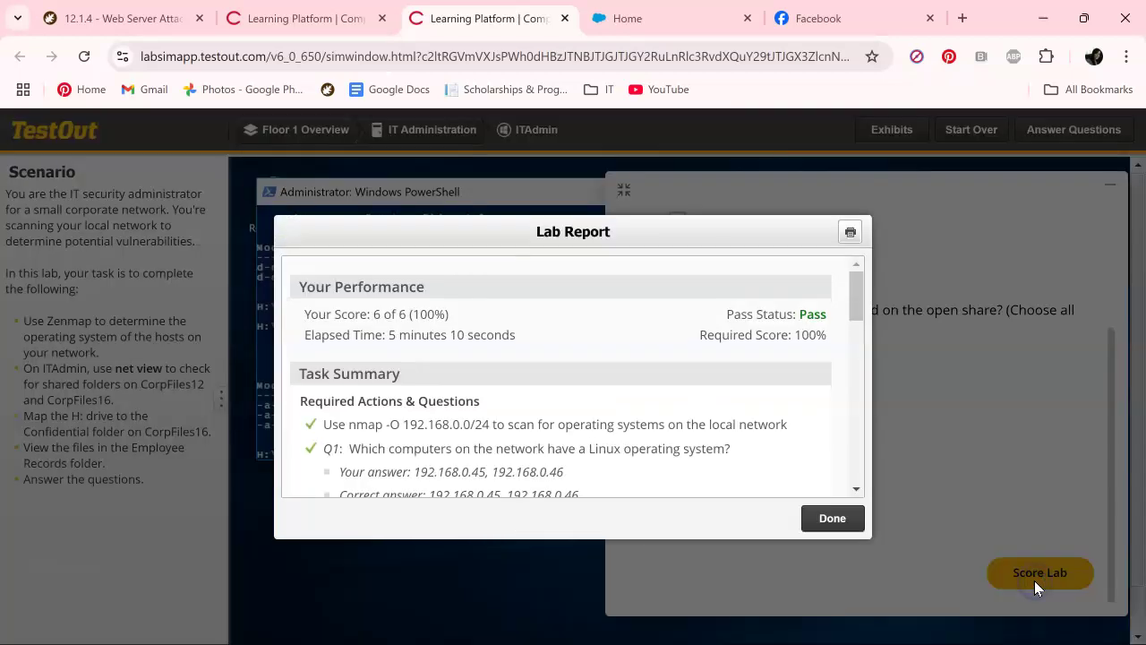
pyautogui.scroll(-1, 639, 414)
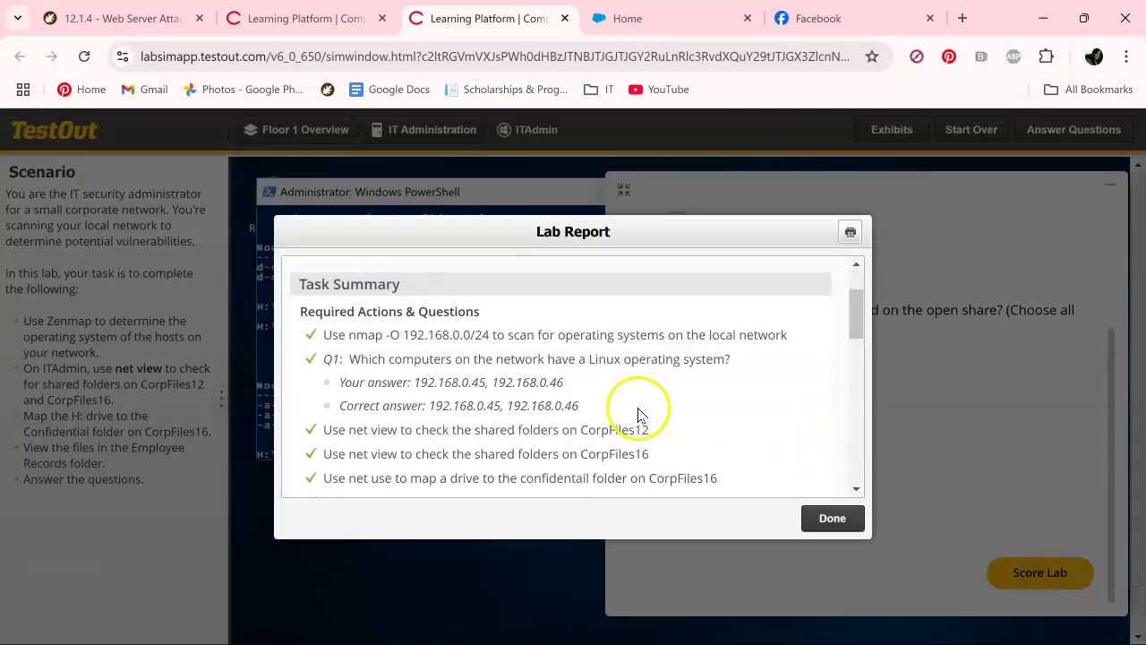
pyautogui.scroll(-3, 639, 414)
pyautogui.scroll(-2, 638, 414)
pyautogui.scroll(-3, 638, 413)
pyautogui.scroll(-3, 639, 414)
pyautogui.scroll(2, 639, 411)
pyautogui.scroll(5, 641, 417)
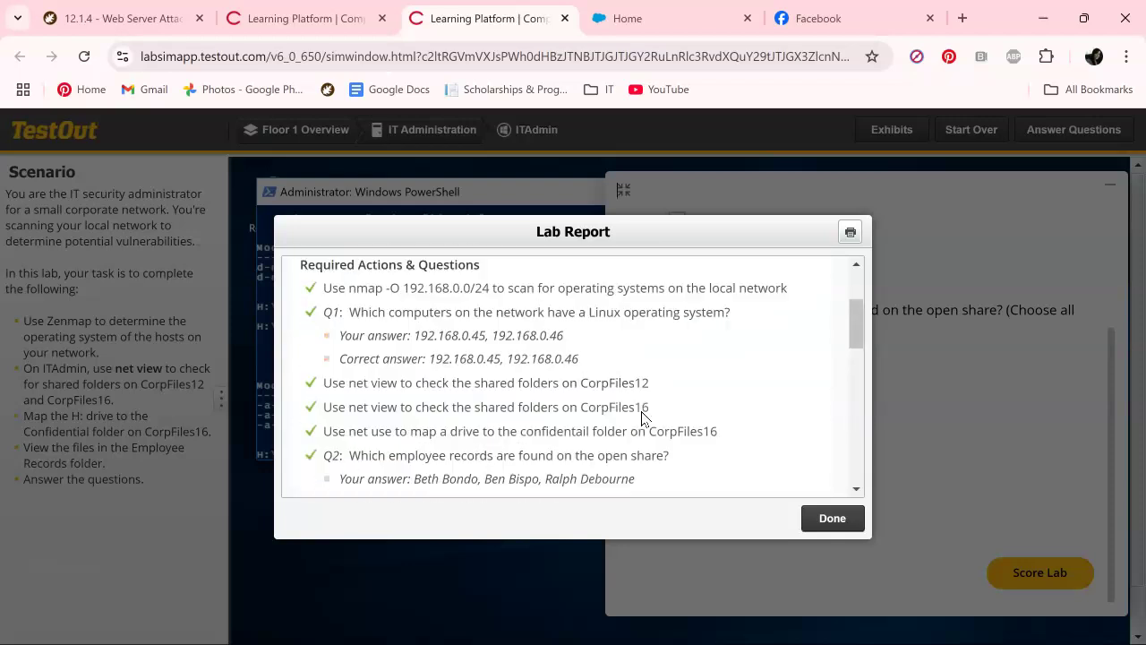
pyautogui.scroll(2, 642, 419)
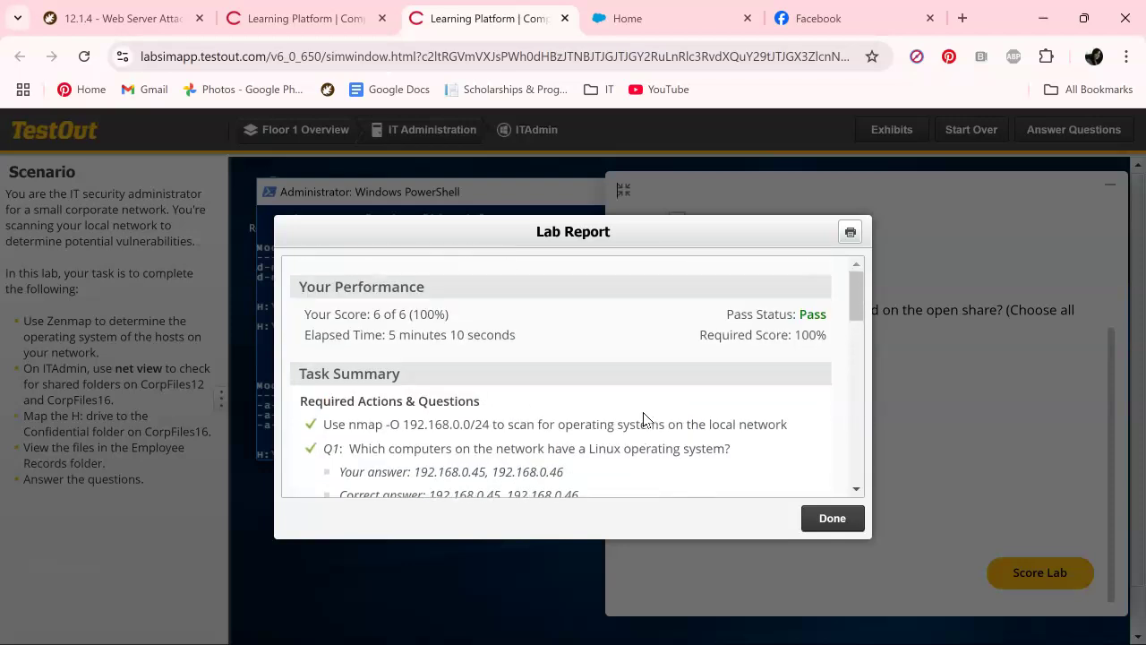
pyautogui.click(837, 526)
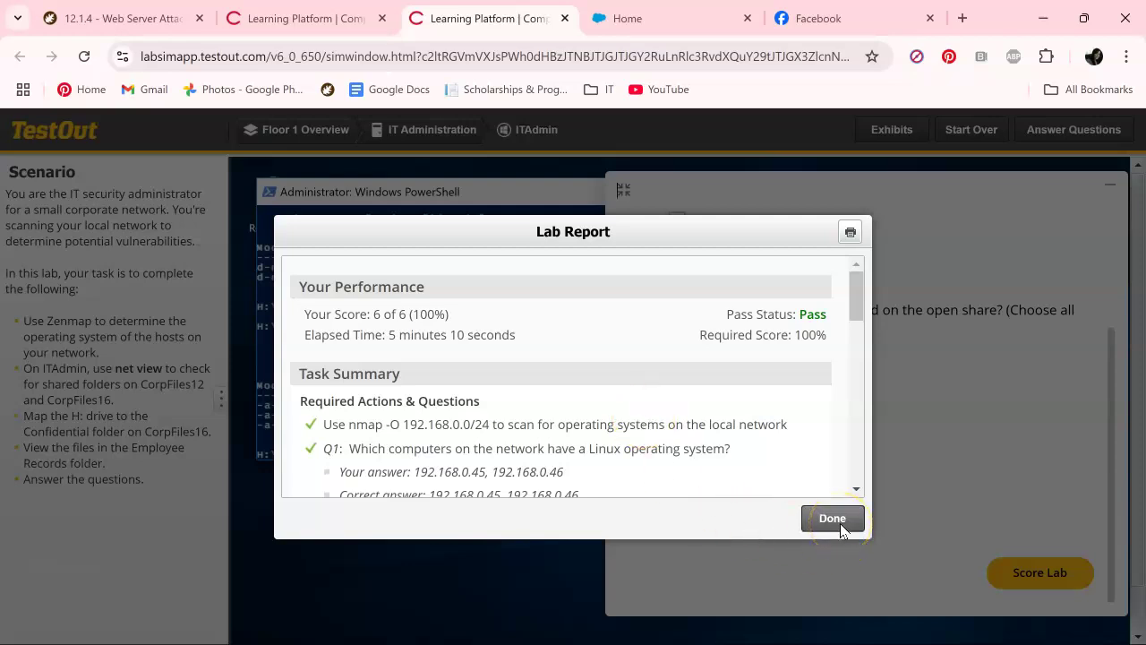